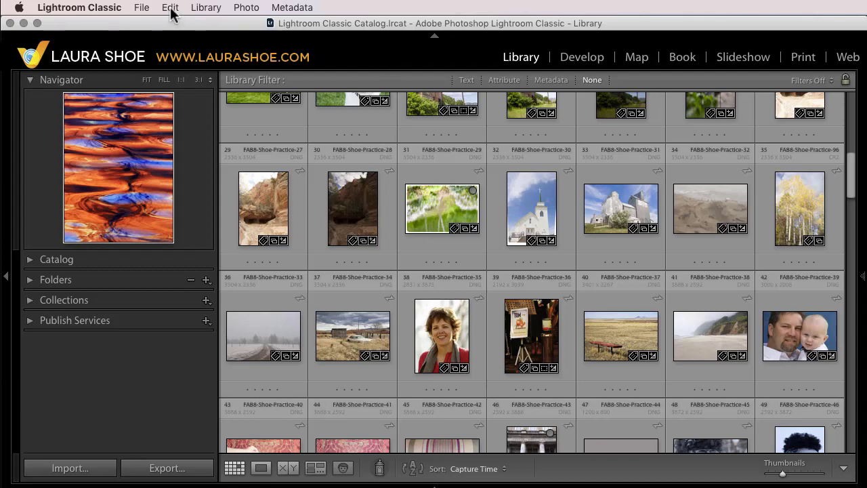
# Step: In Catalog Settings, set Back up catalog to 'When Lightroom next exits'
pyautogui.click(79, 8)
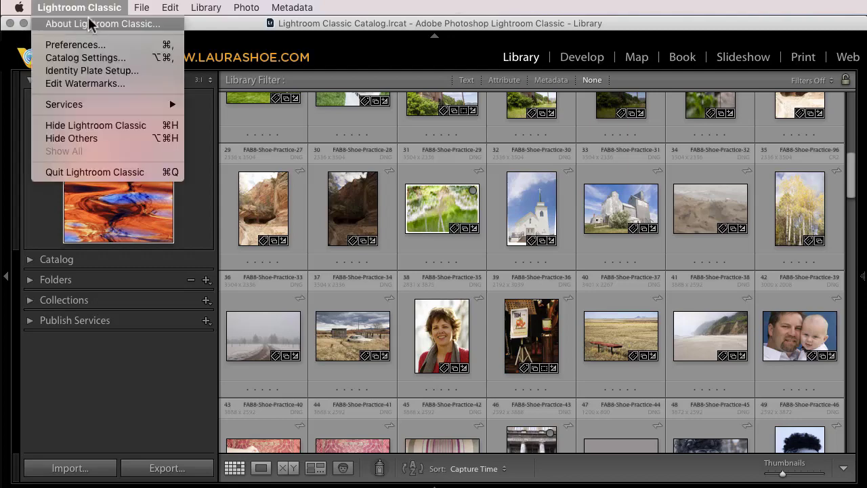
pyautogui.click(99, 55)
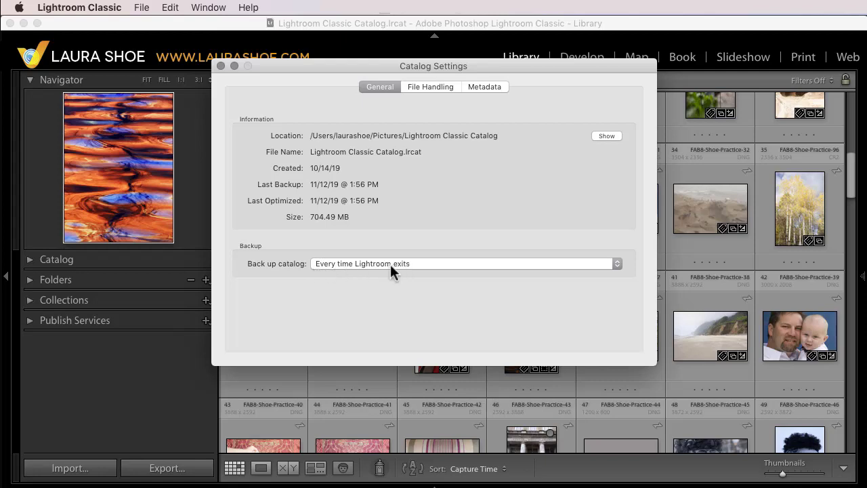
pyautogui.click(402, 265)
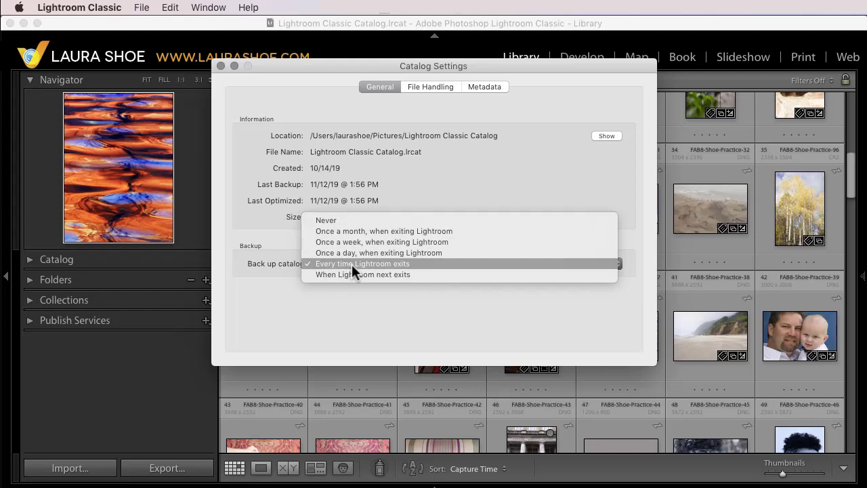
pyautogui.click(370, 274)
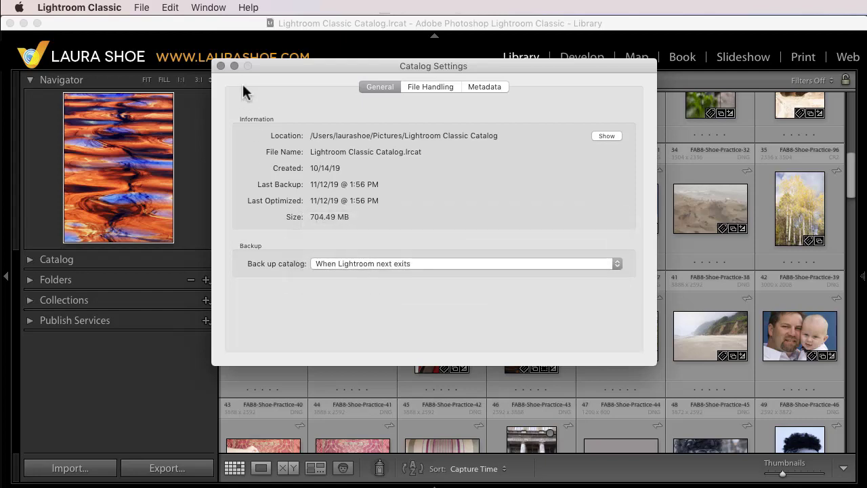
pyautogui.click(221, 66)
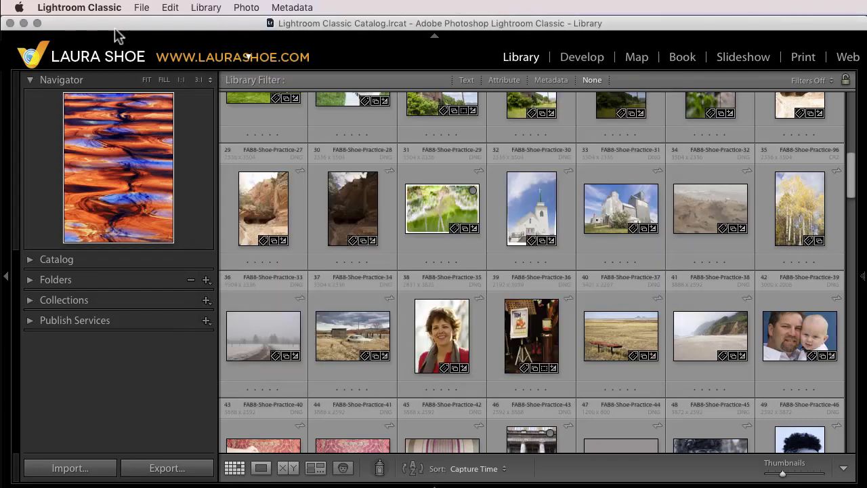
# Step: Quit Lightroom Classic, confirm with Yes, and run the catalog backup on exit
pyautogui.click(107, 8)
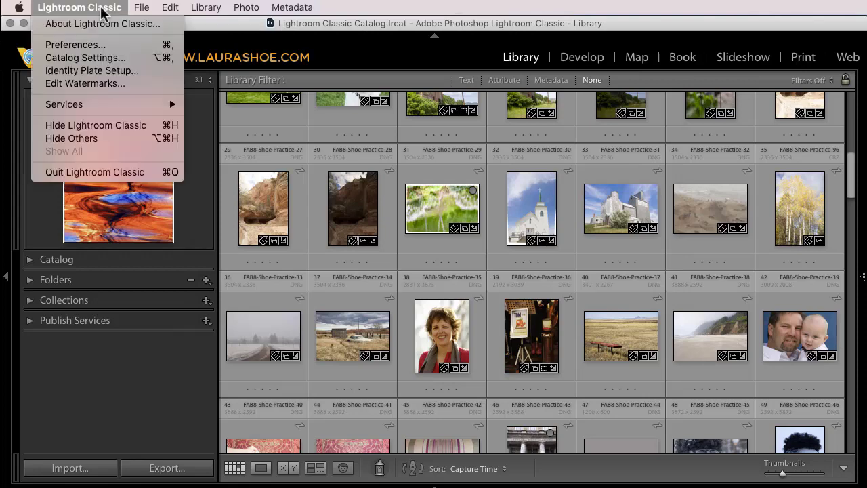
pyautogui.click(136, 172)
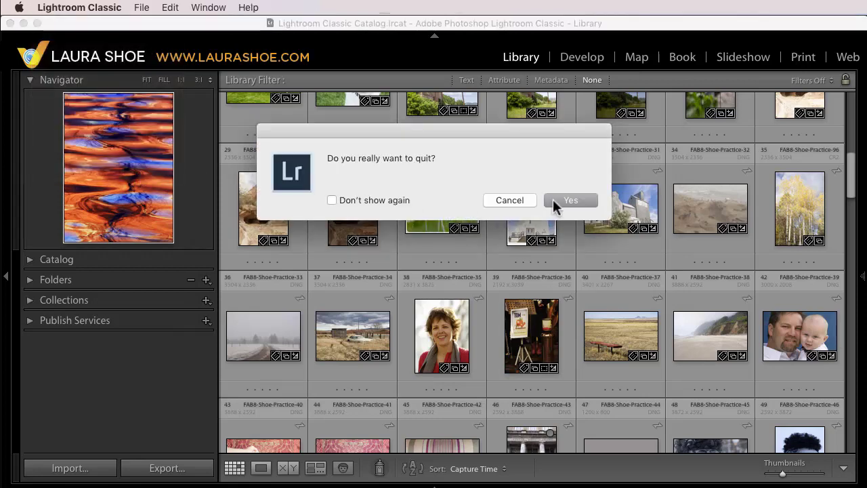
pyautogui.click(562, 200)
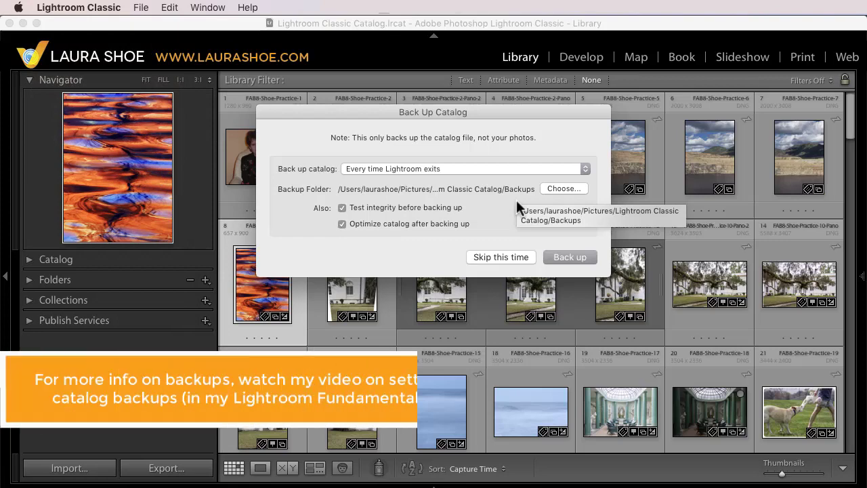
pyautogui.click(568, 260)
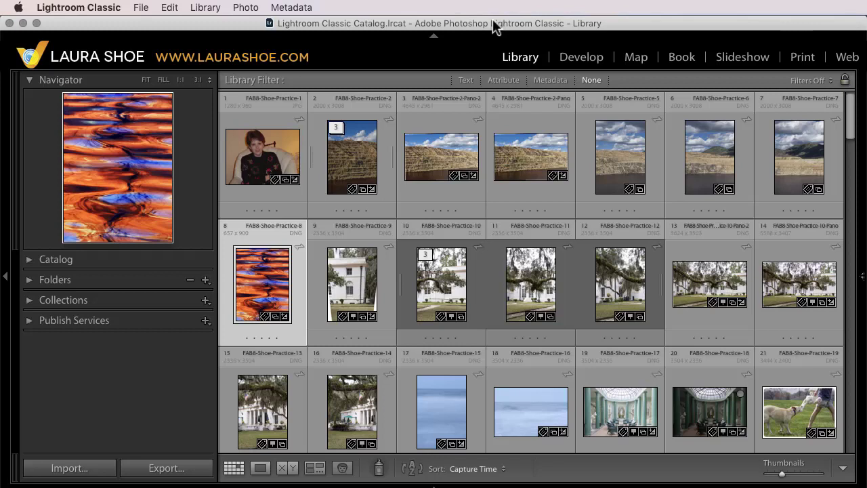
# Step: Use Help > Updates to open Creative Cloud's All apps list showing 10 available updates
pyautogui.click(416, 12)
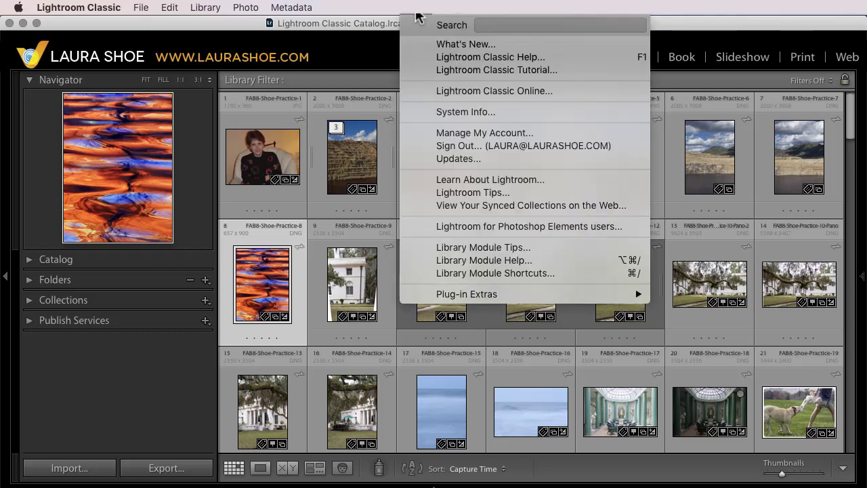
pyautogui.click(460, 160)
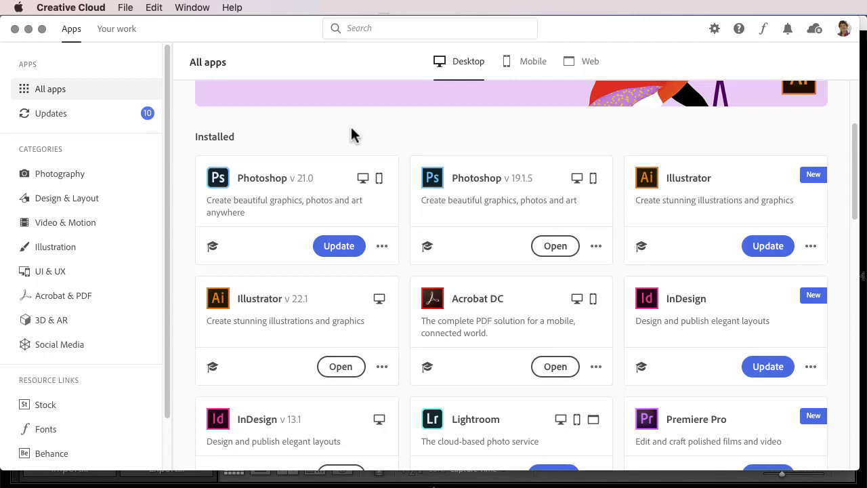
pyautogui.scroll(5, 292, 105)
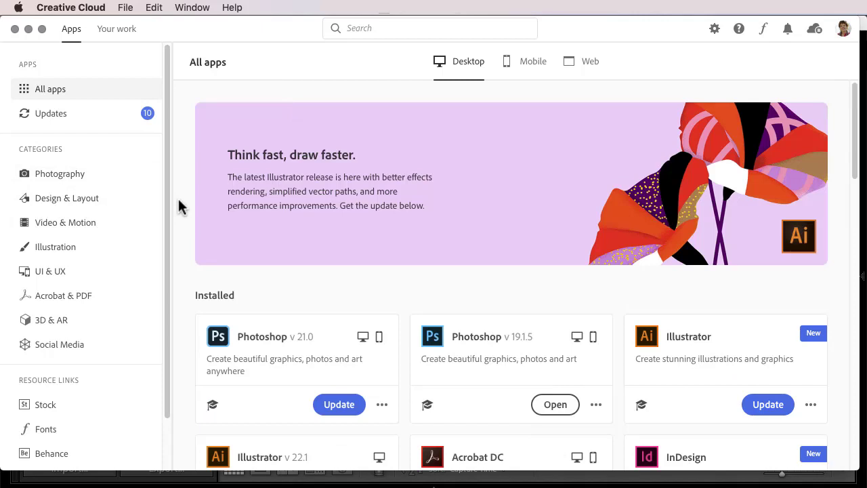
pyautogui.scroll(-5, 350, 132)
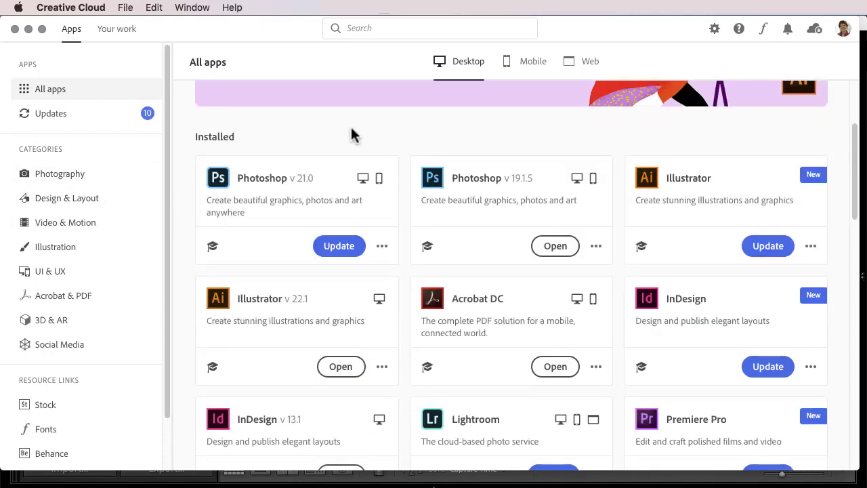
# Step: Look through the pending app updates on the Updates page
pyautogui.click(61, 120)
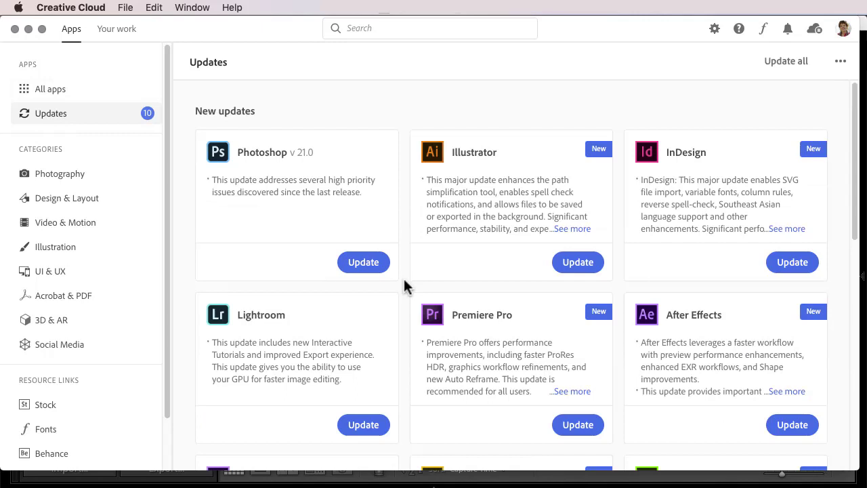
pyautogui.scroll(-3, 403, 390)
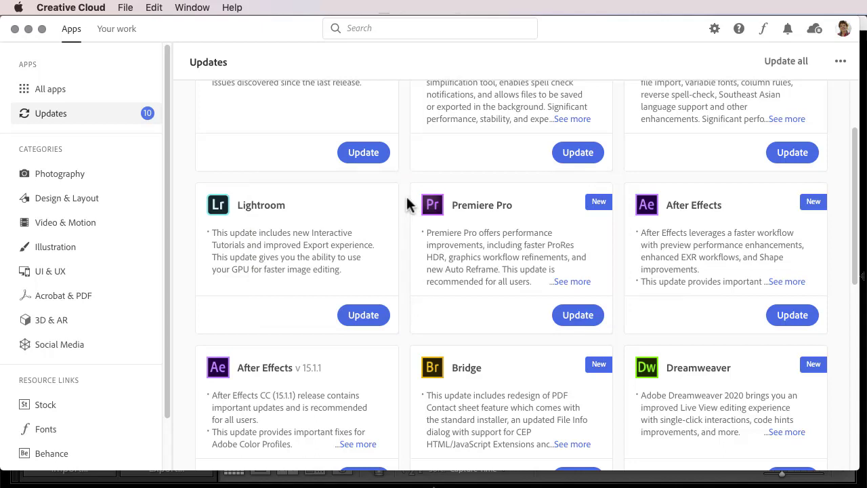
pyautogui.scroll(4, 407, 204)
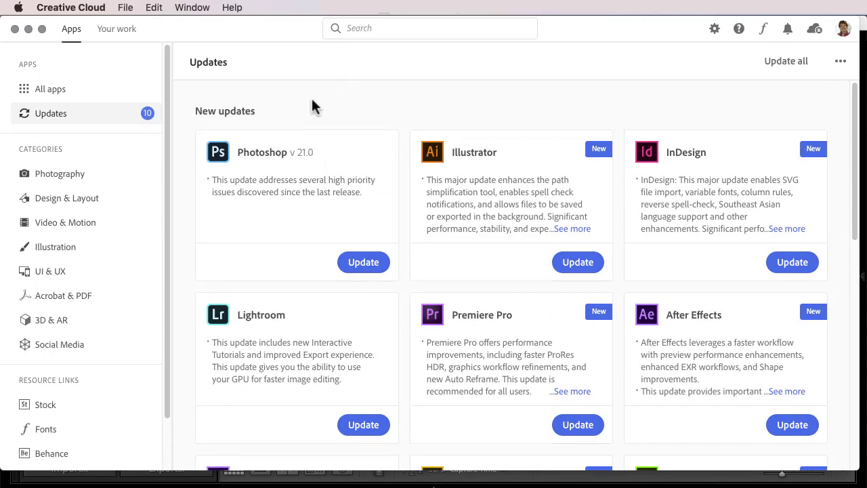
# Step: Run Help > Check for updates, then show the Photography category of apps
pyautogui.click(234, 8)
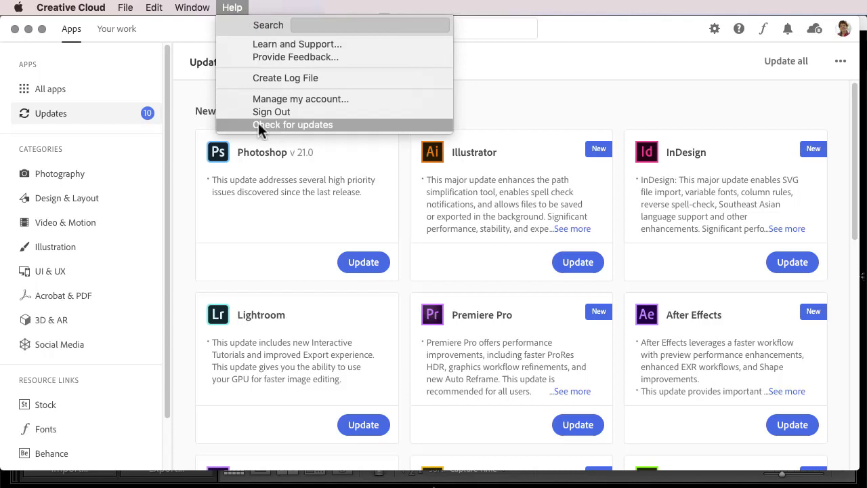
pyautogui.click(189, 156)
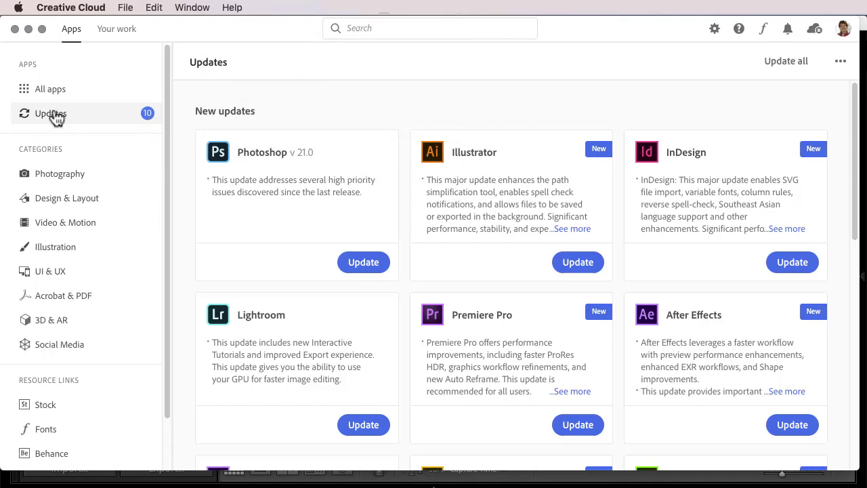
pyautogui.click(60, 178)
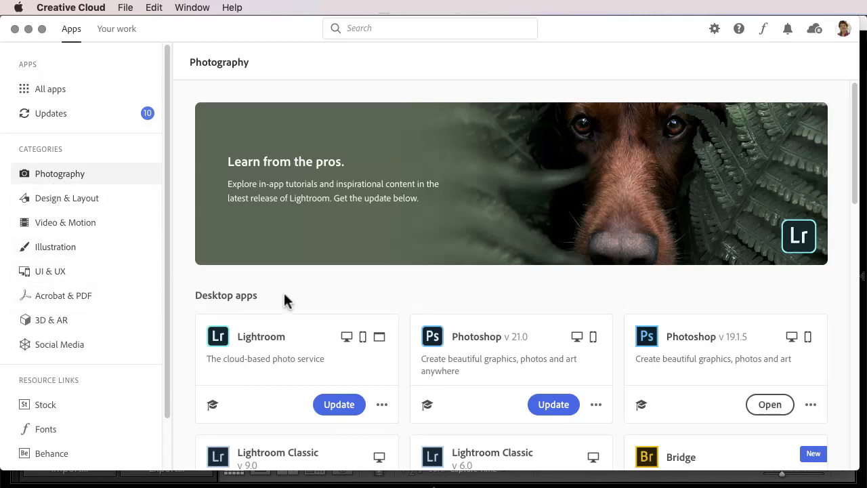
pyautogui.scroll(-3, 312, 304)
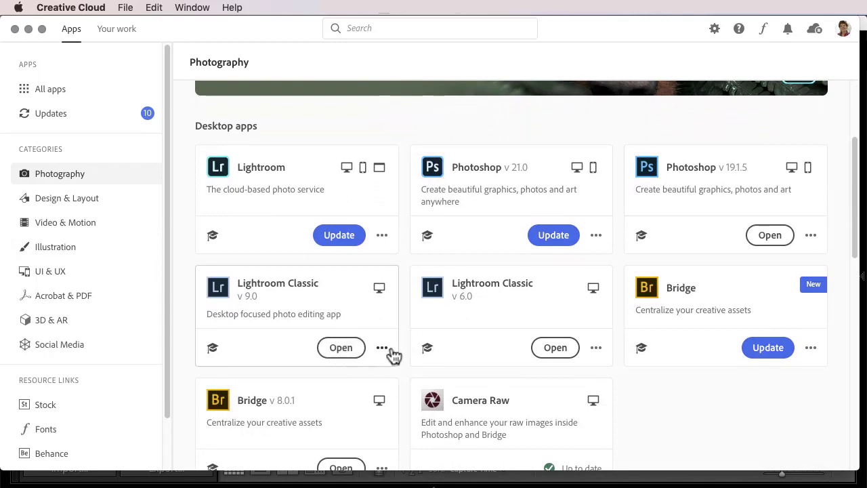
pyautogui.click(383, 349)
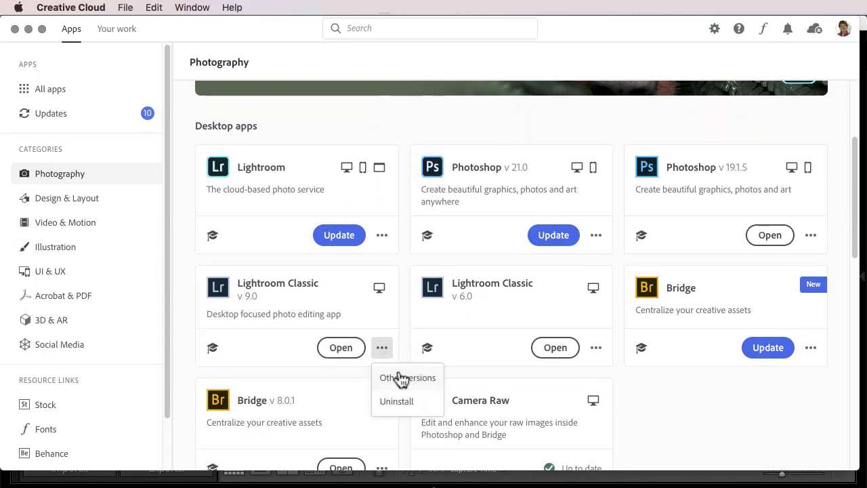
pyautogui.click(398, 377)
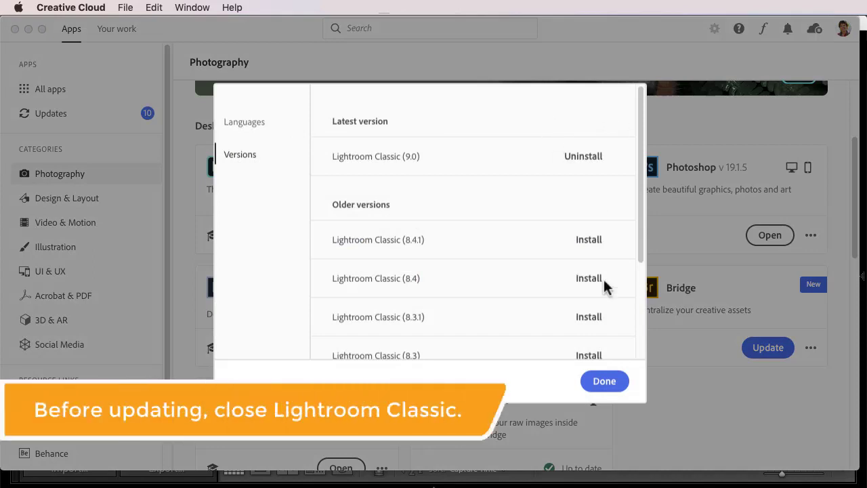
pyautogui.click(604, 382)
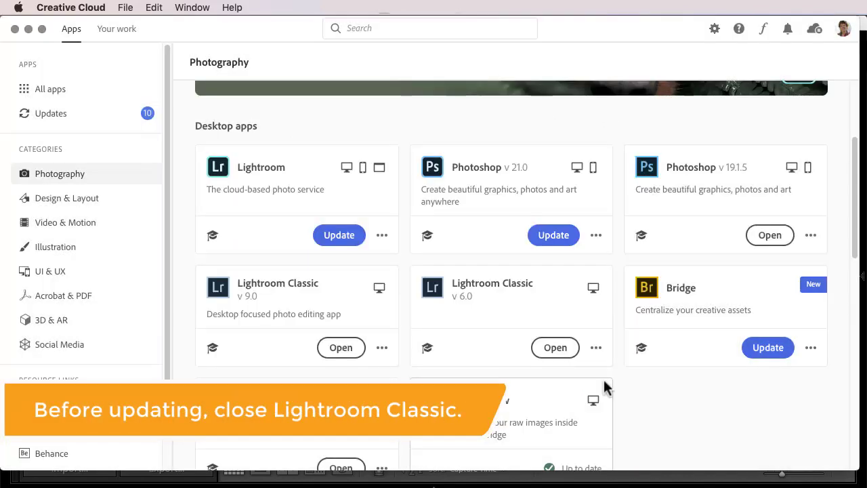
pyautogui.click(551, 237)
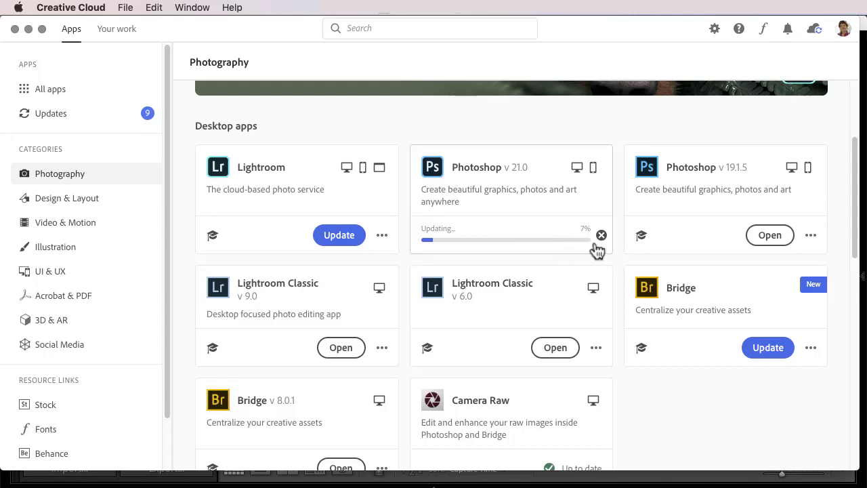
pyautogui.click(601, 236)
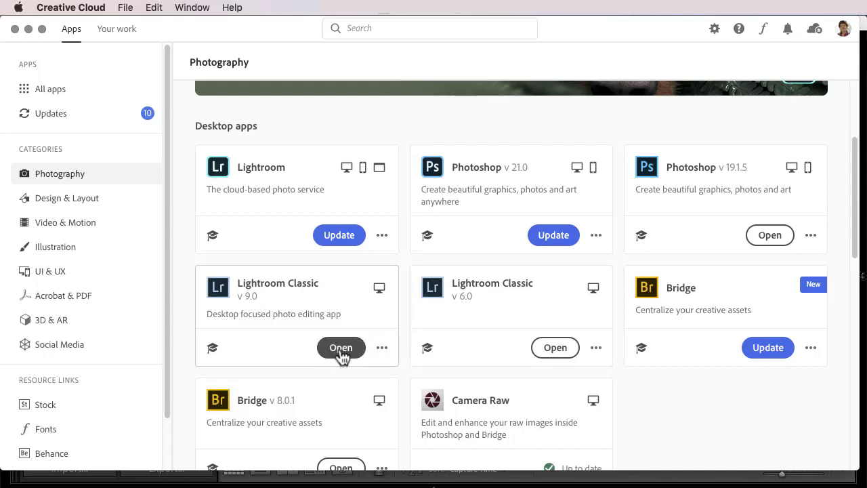
pyautogui.click(340, 352)
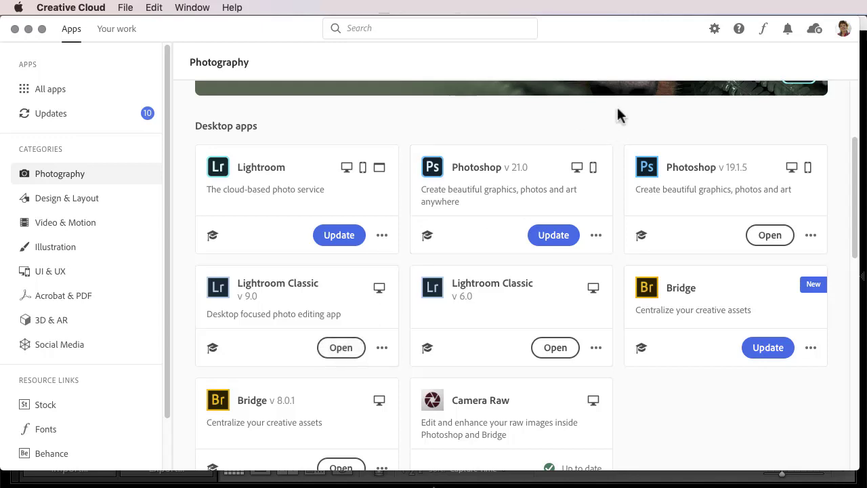
pyautogui.click(715, 30)
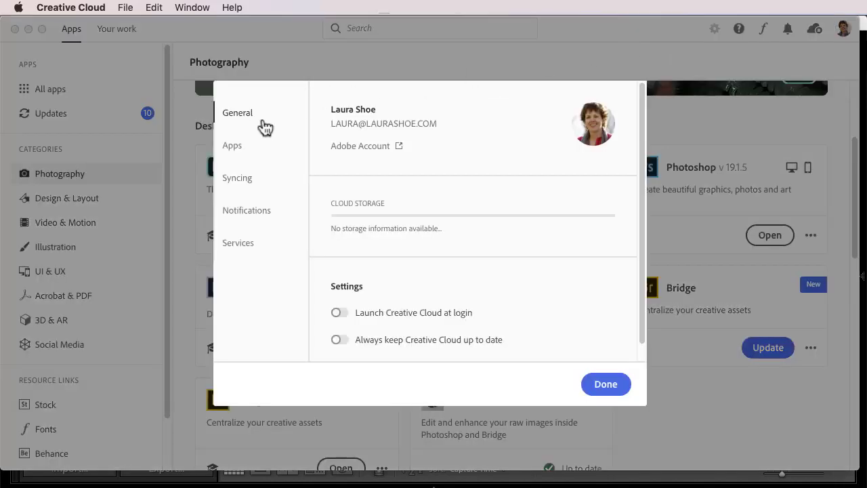
pyautogui.click(240, 155)
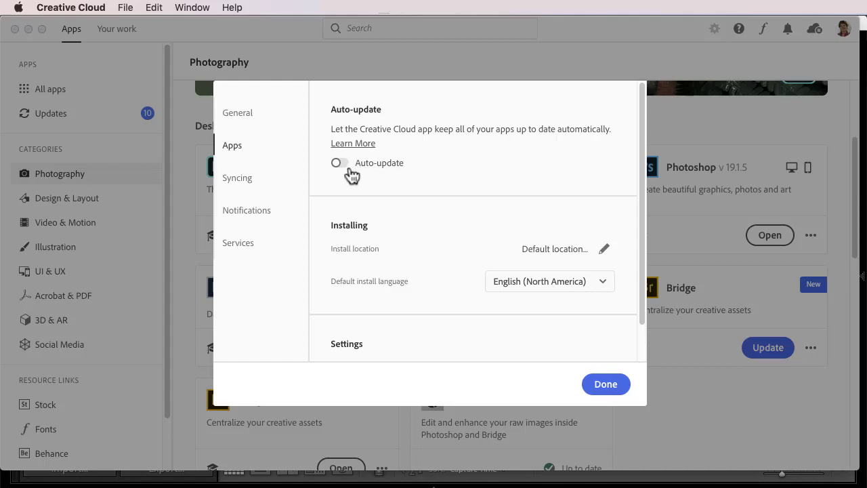
pyautogui.click(607, 386)
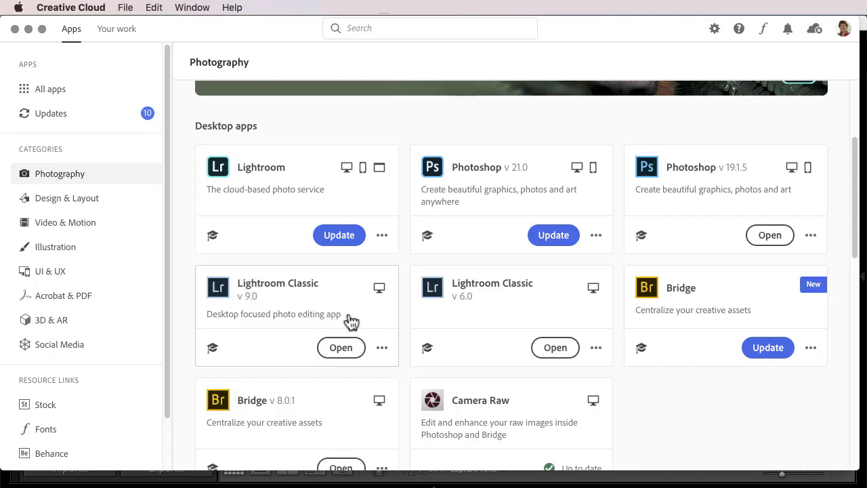
# Step: View the older versions available for Lightroom Classic v9.0, then dismiss the list
pyautogui.click(380, 349)
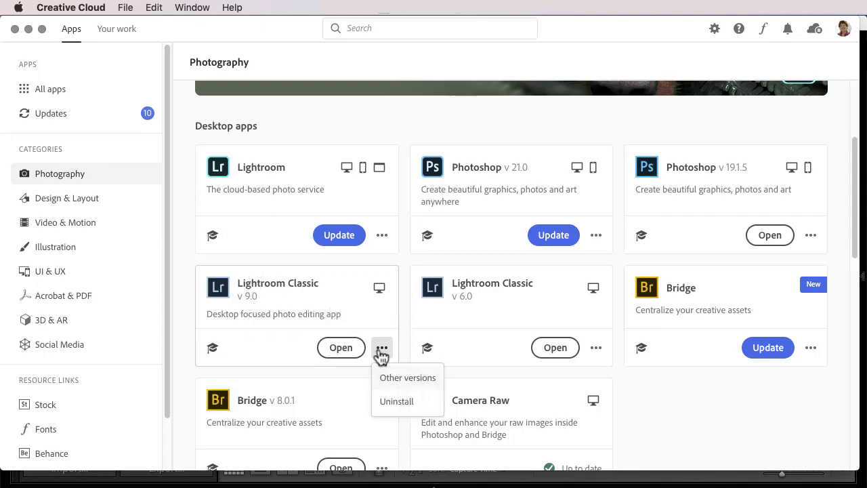
pyautogui.click(427, 379)
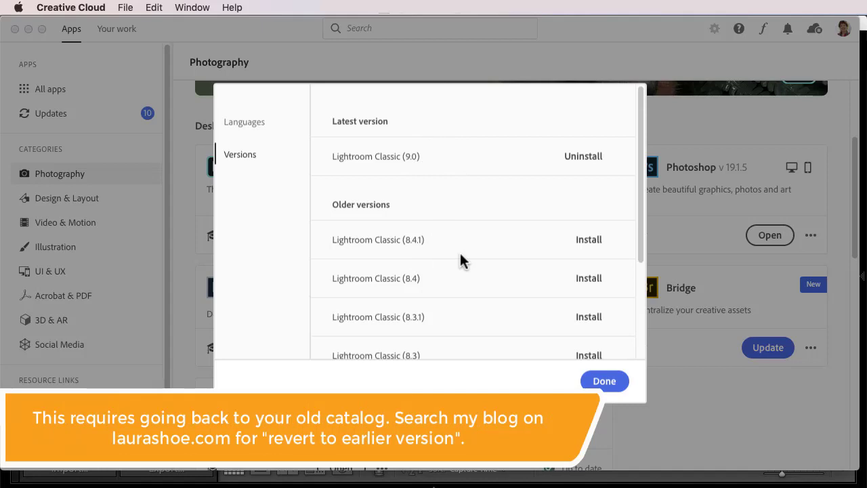
pyautogui.press('Escape')
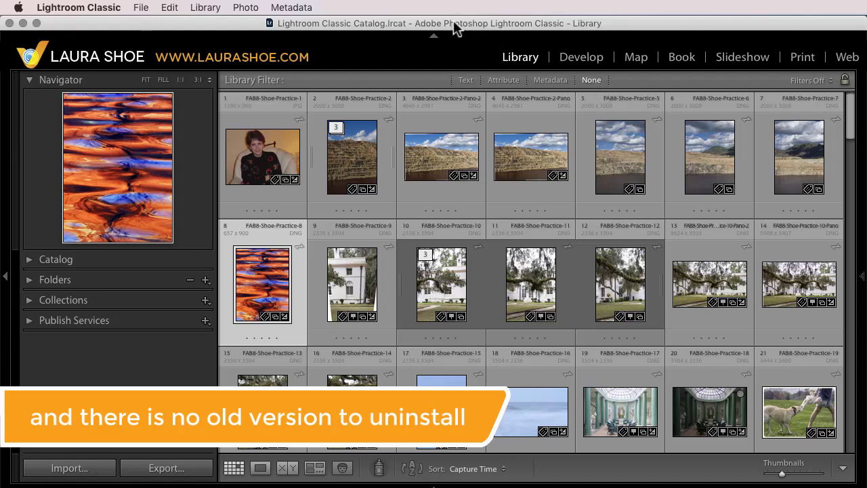
pyautogui.click(416, 12)
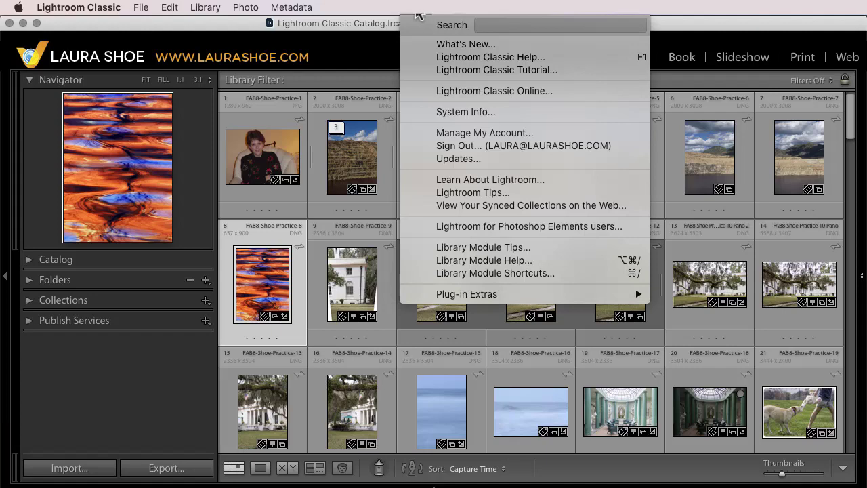
pyautogui.click(465, 110)
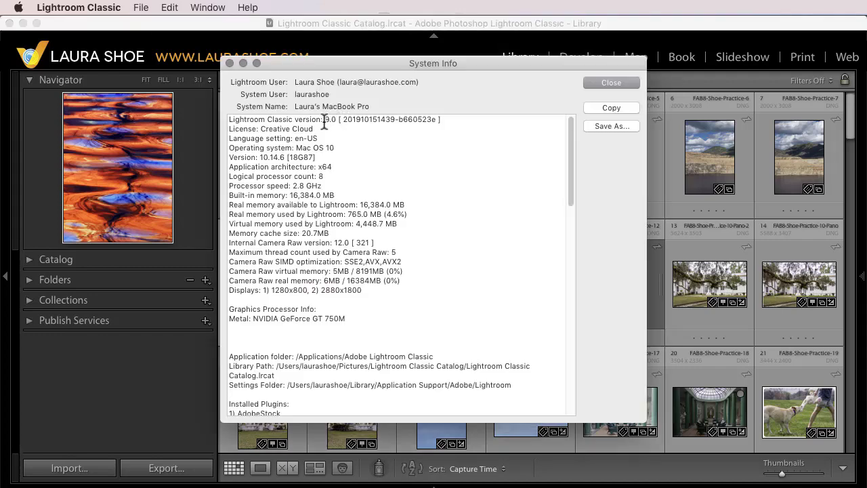
pyautogui.moveTo(324, 122); pyautogui.dragTo(339, 121)
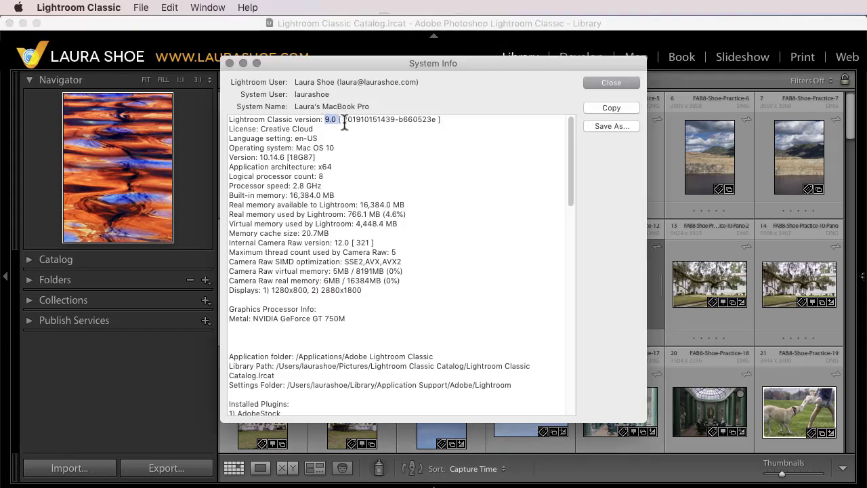
pyautogui.click(606, 83)
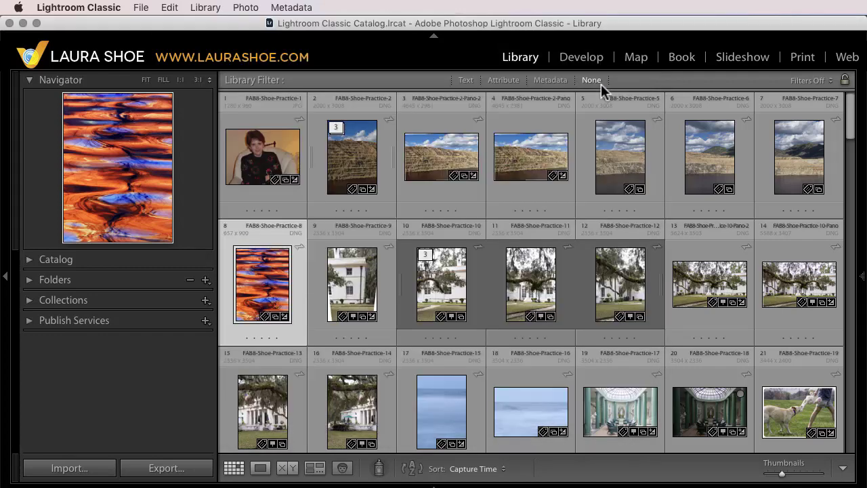